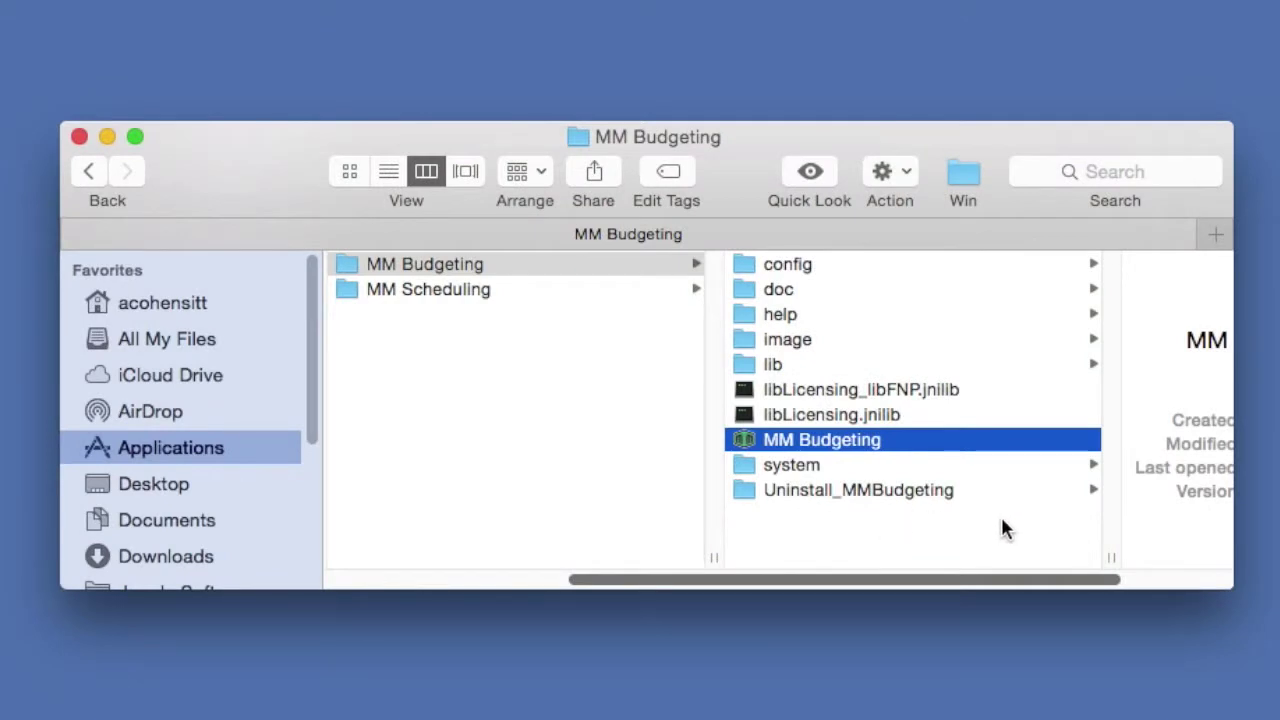
Step: Launch MM Budgeting from the Applications folder and open the budget file Example.mbd
click(750, 443)
double_click(750, 443)
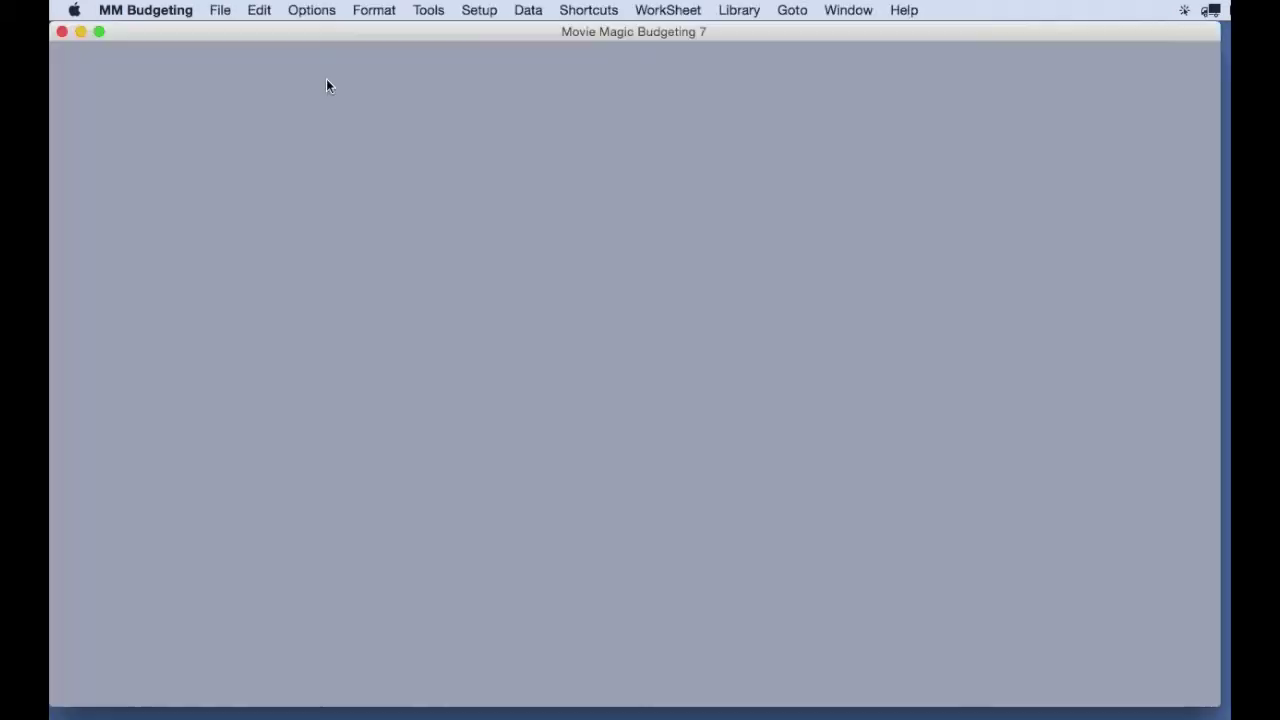
click(220, 10)
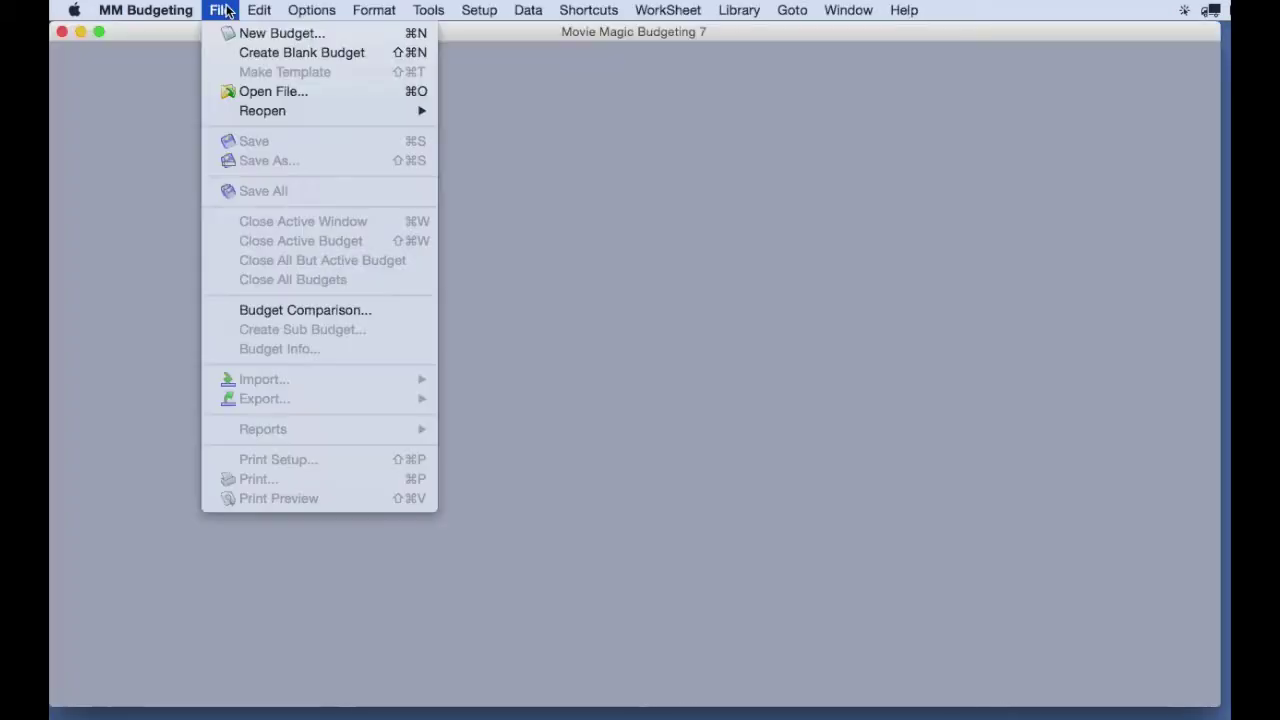
click(250, 92)
drag(770, 146, 579, 81)
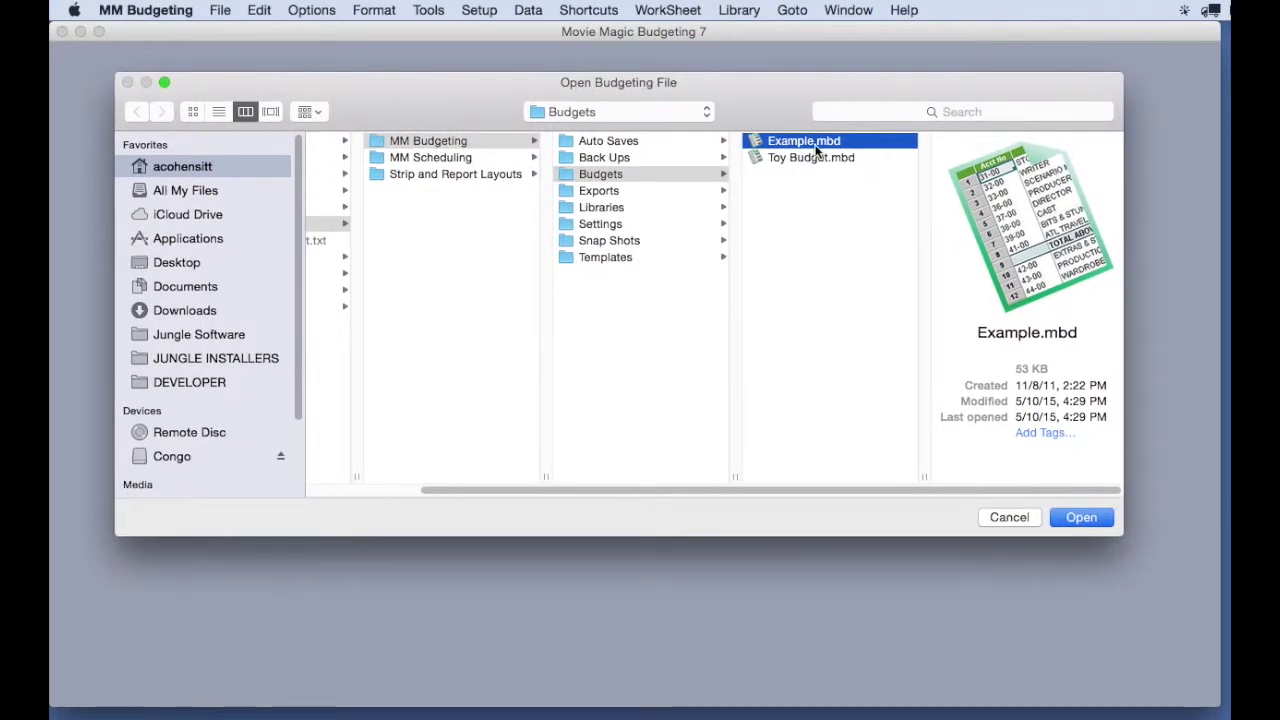
click(1086, 520)
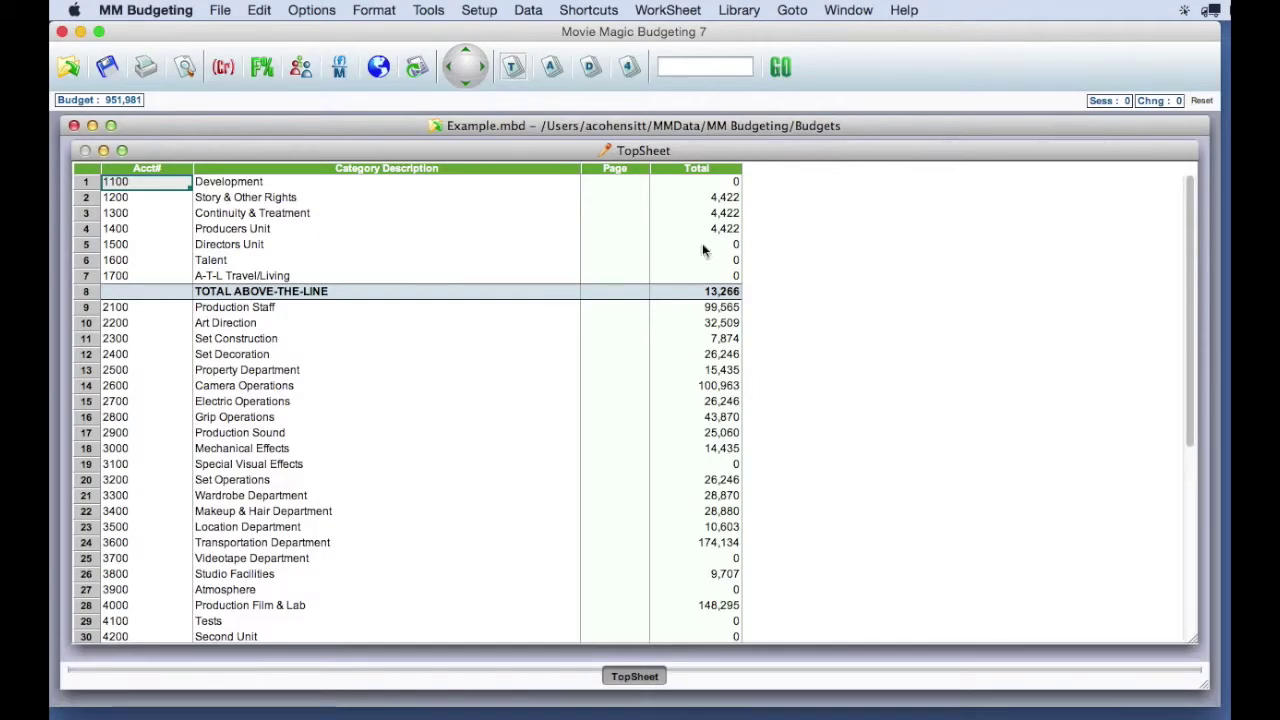
Step: Start an Other Export of the budget and select the system template DetailTabDelimitedAll.mbx
click(218, 10)
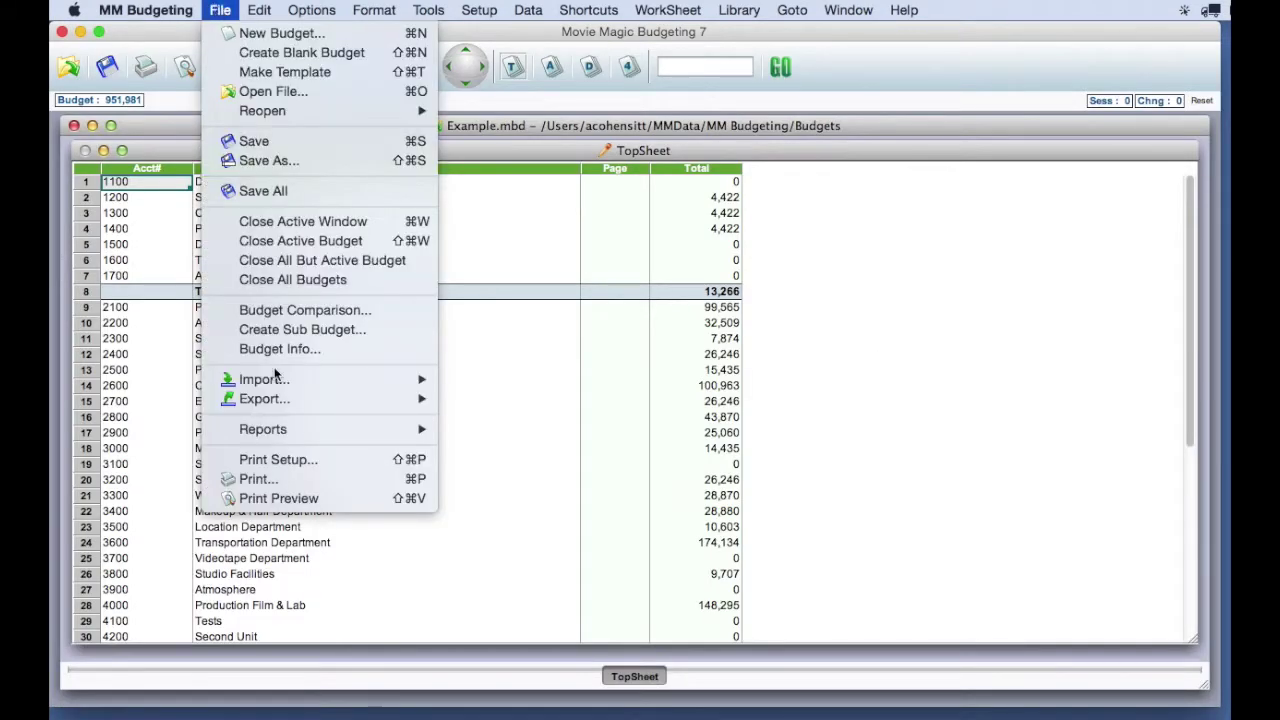
mouse_move(287, 402)
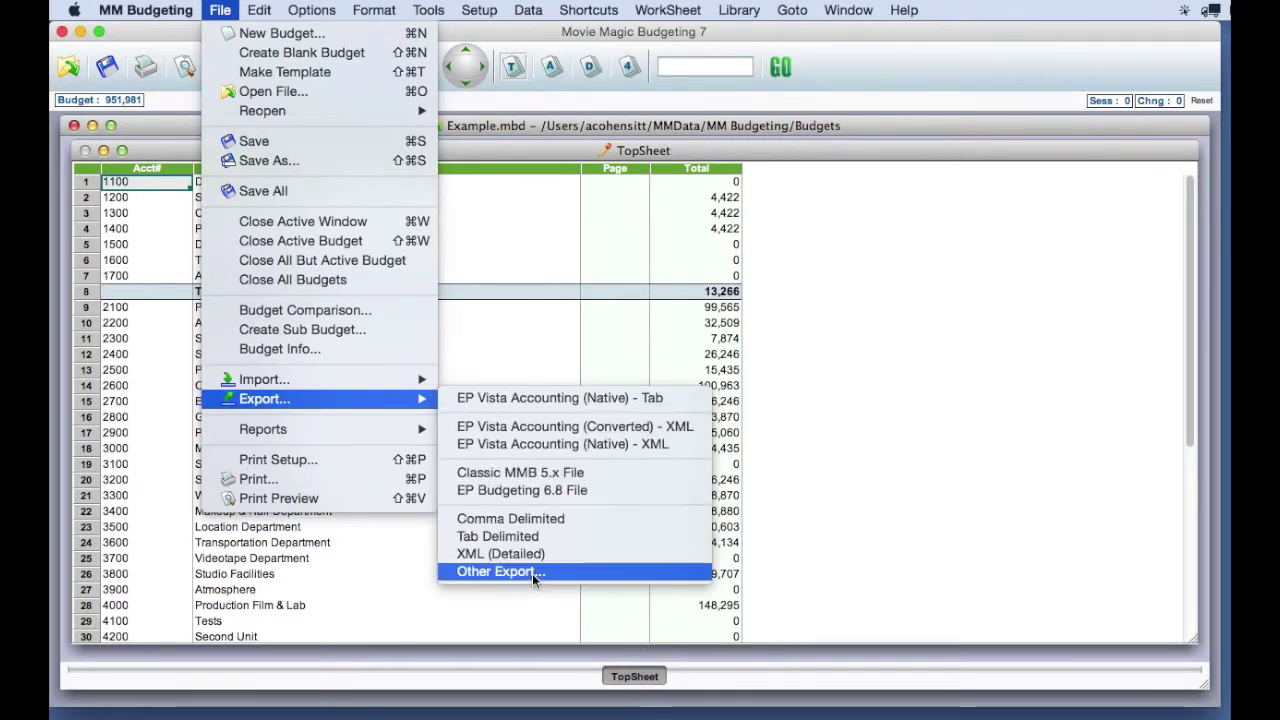
click(646, 576)
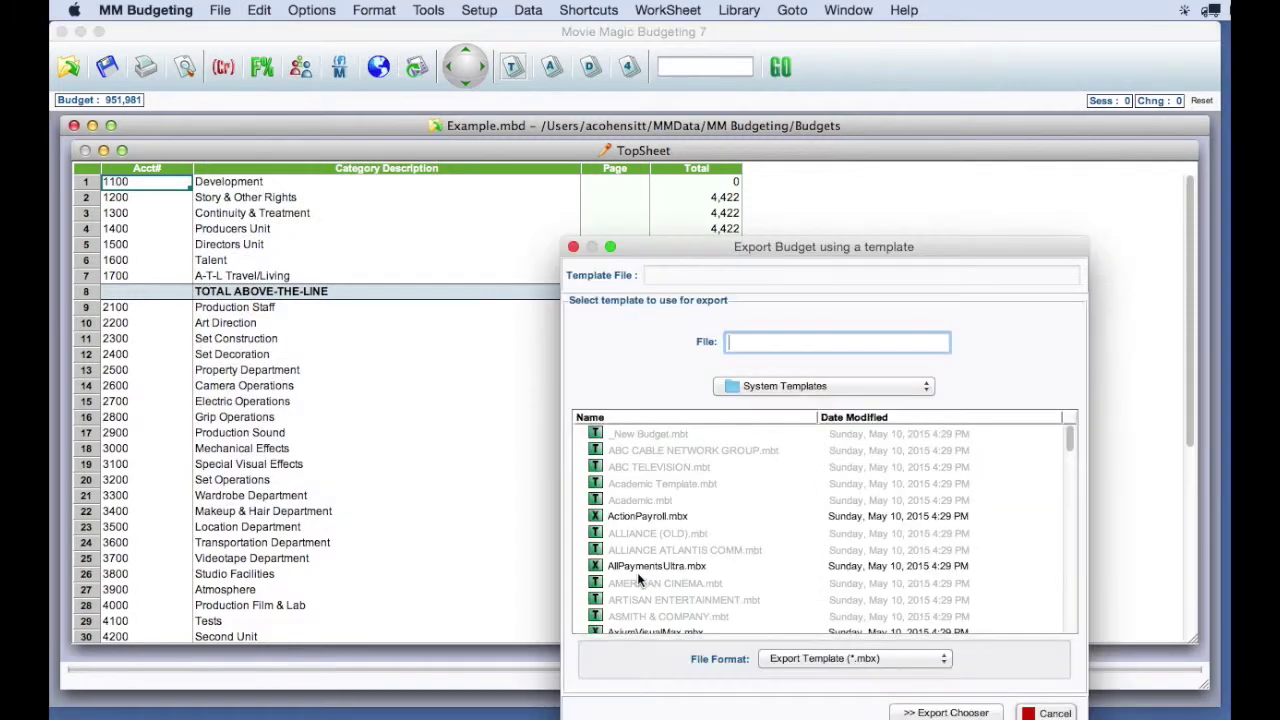
drag(821, 256, 699, 172)
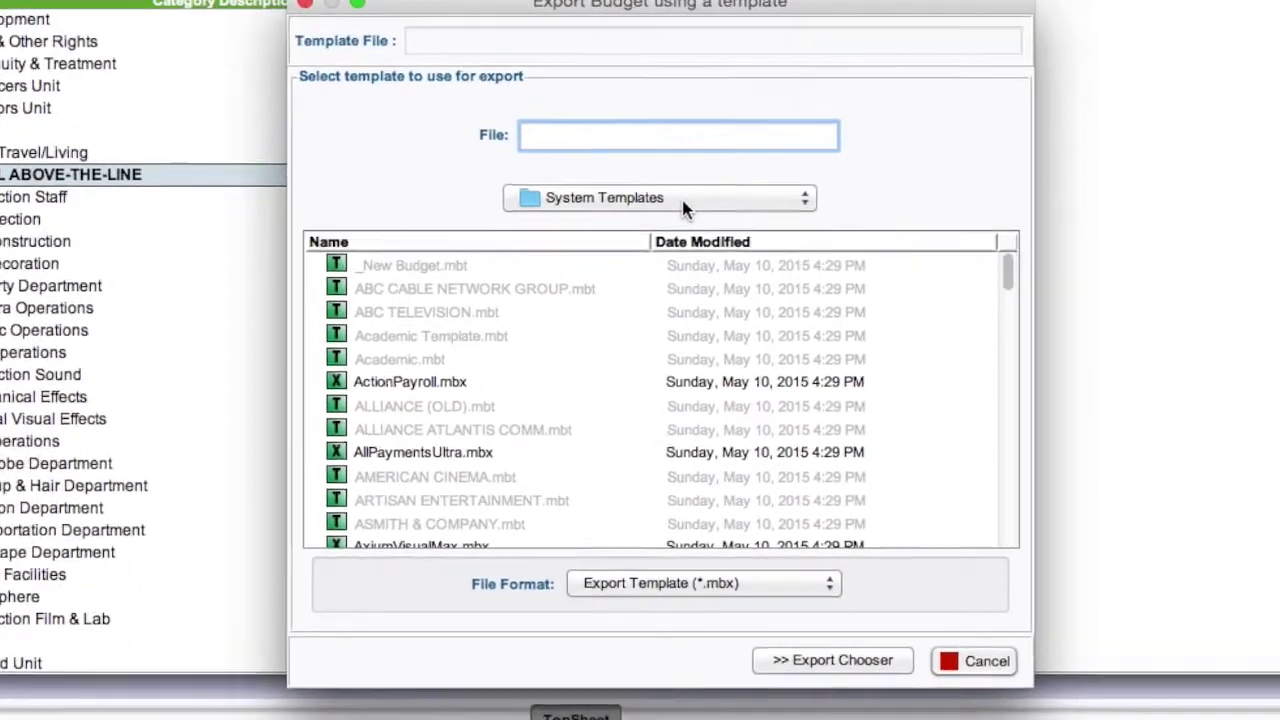
click(700, 282)
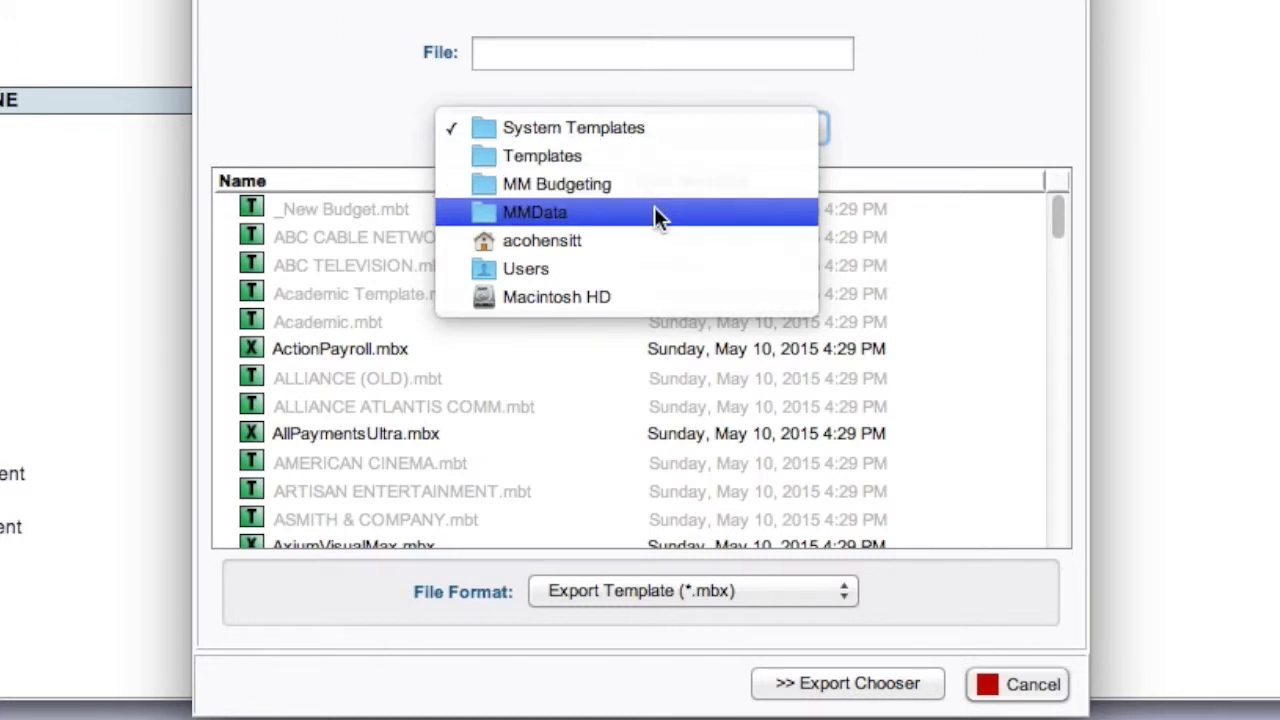
click(617, 130)
scroll(416, 427, down, 10)
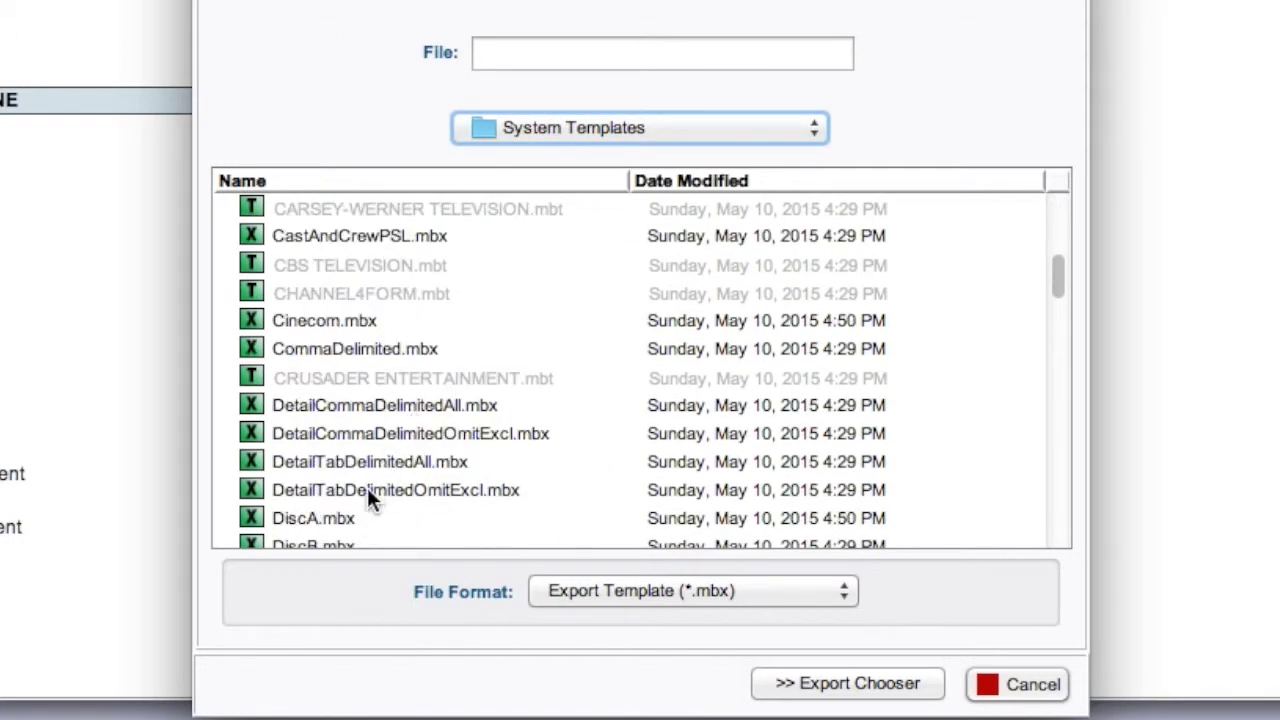
click(315, 475)
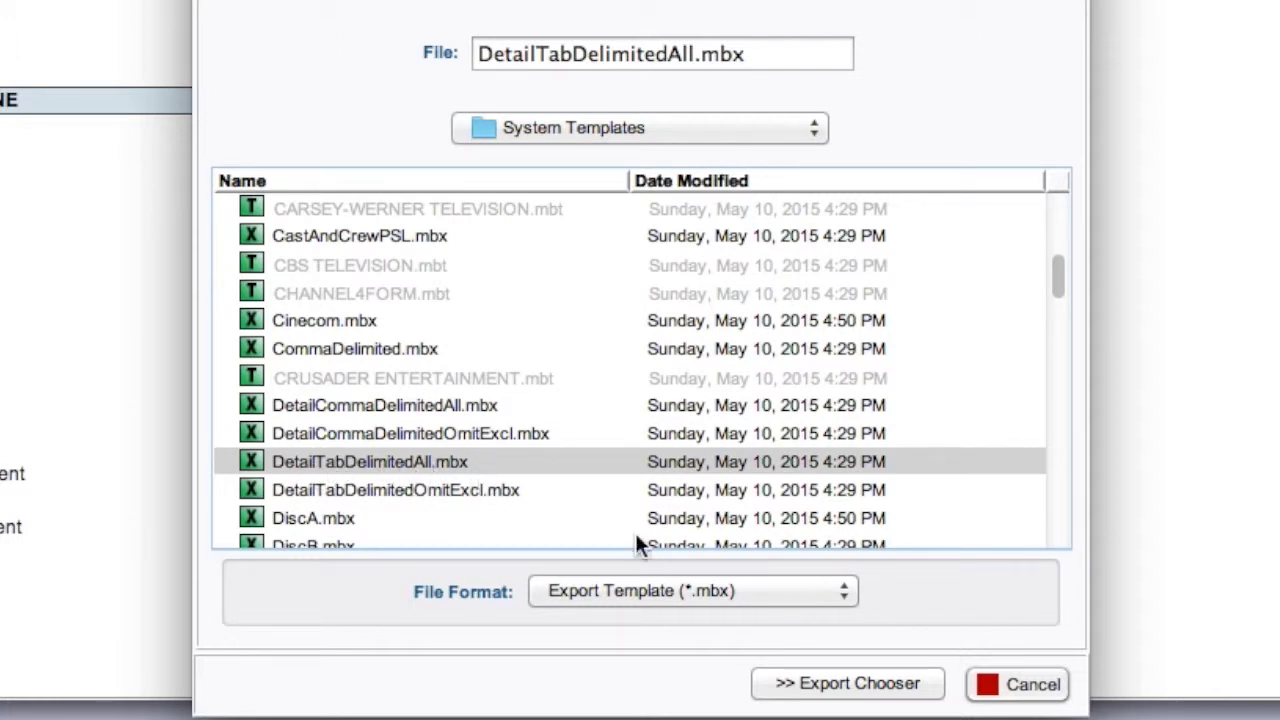
Step: Export the budget to the Desktop as a .txt file named Movie Magic Budget
click(886, 683)
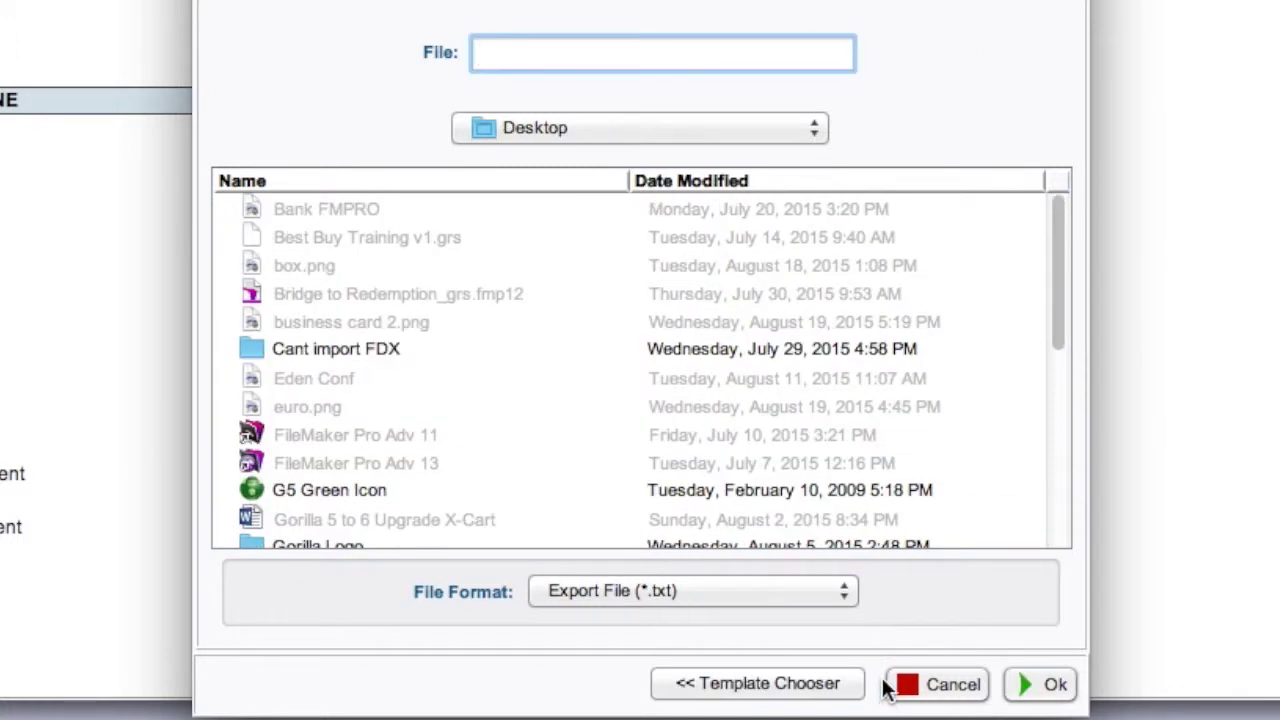
text(Movie Magic )
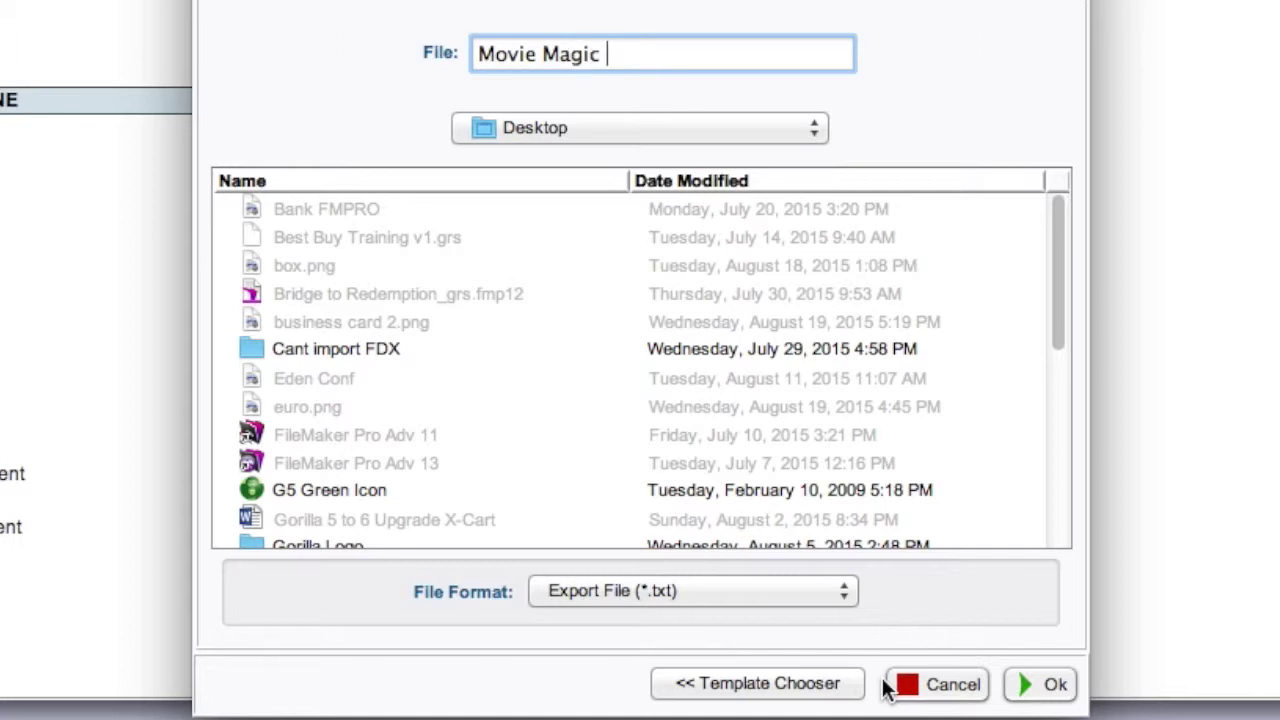
text(Budget)
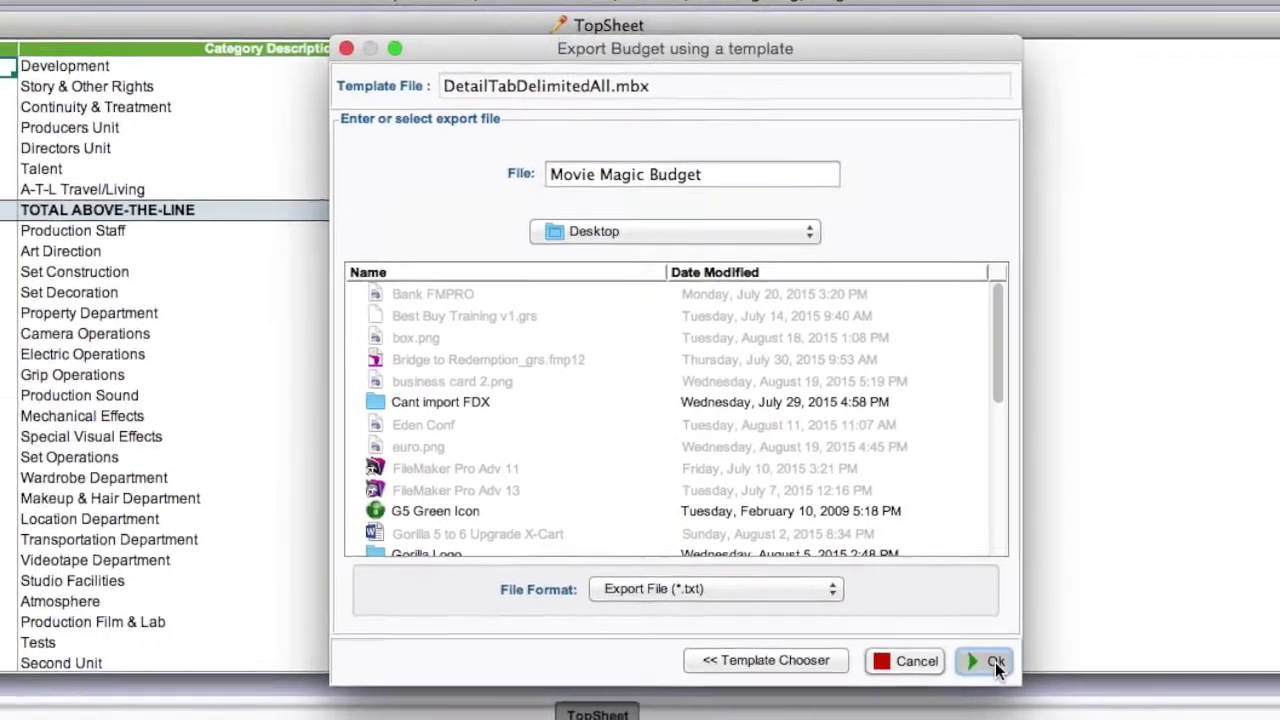
click(1040, 684)
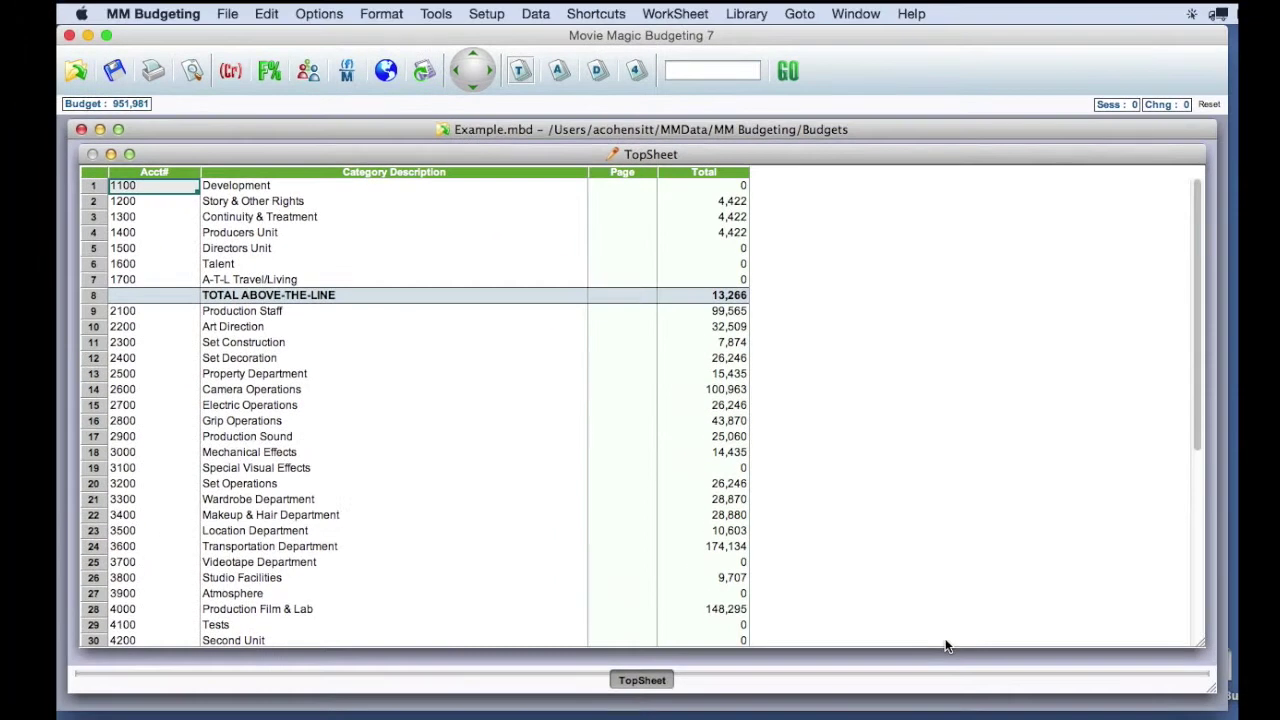
Step: Switch to Gorilla and start adding a new budget by importing from Movie Magic Budgeting (MMB)
click(153, 13)
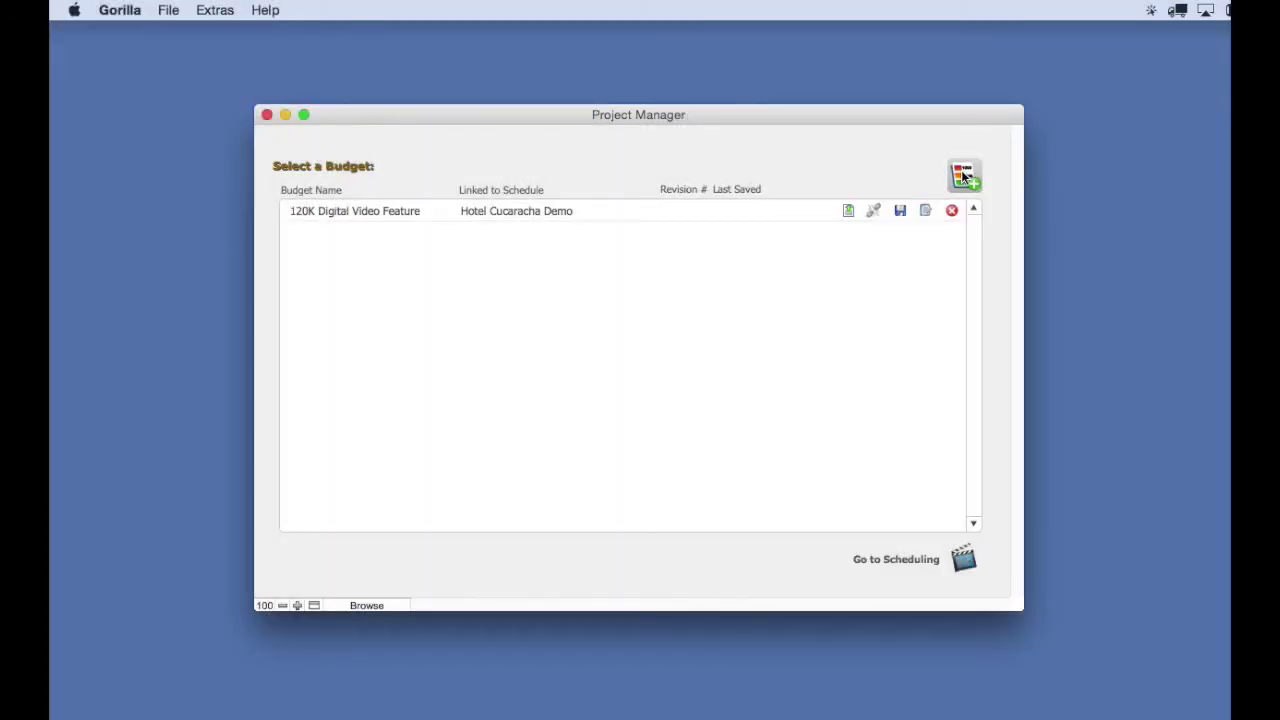
click(963, 175)
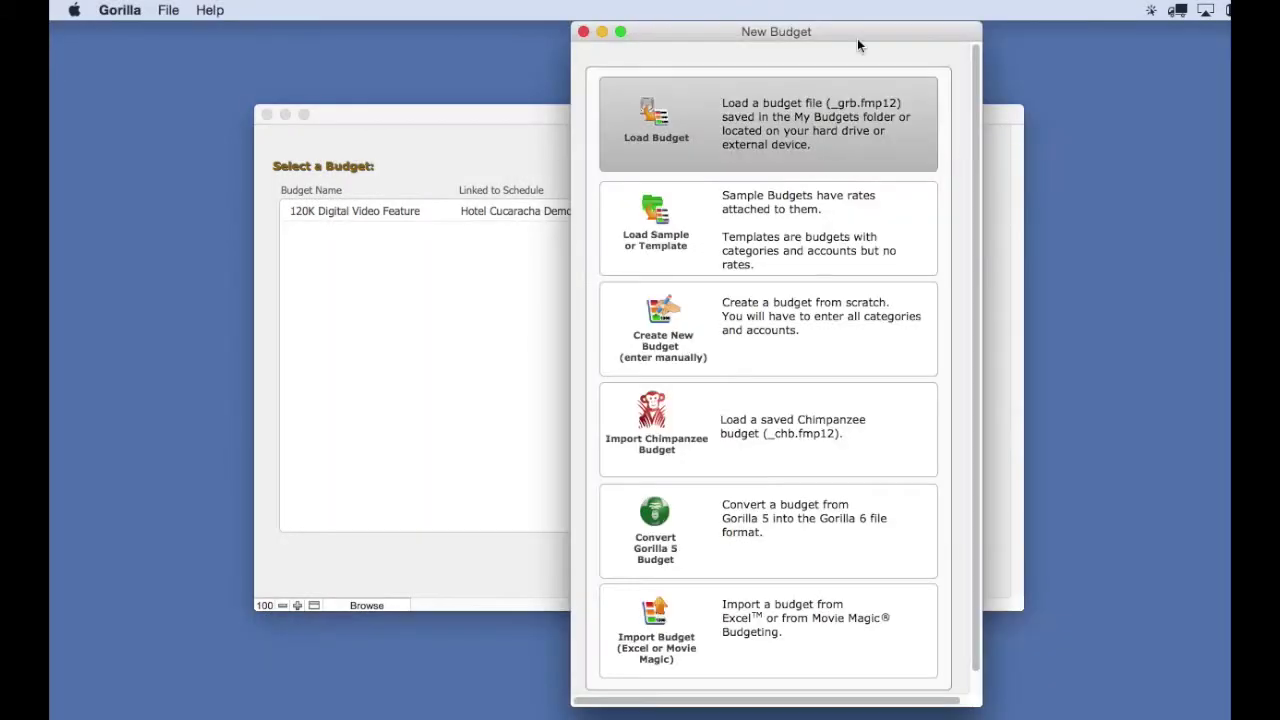
drag(857, 38, 699, 31)
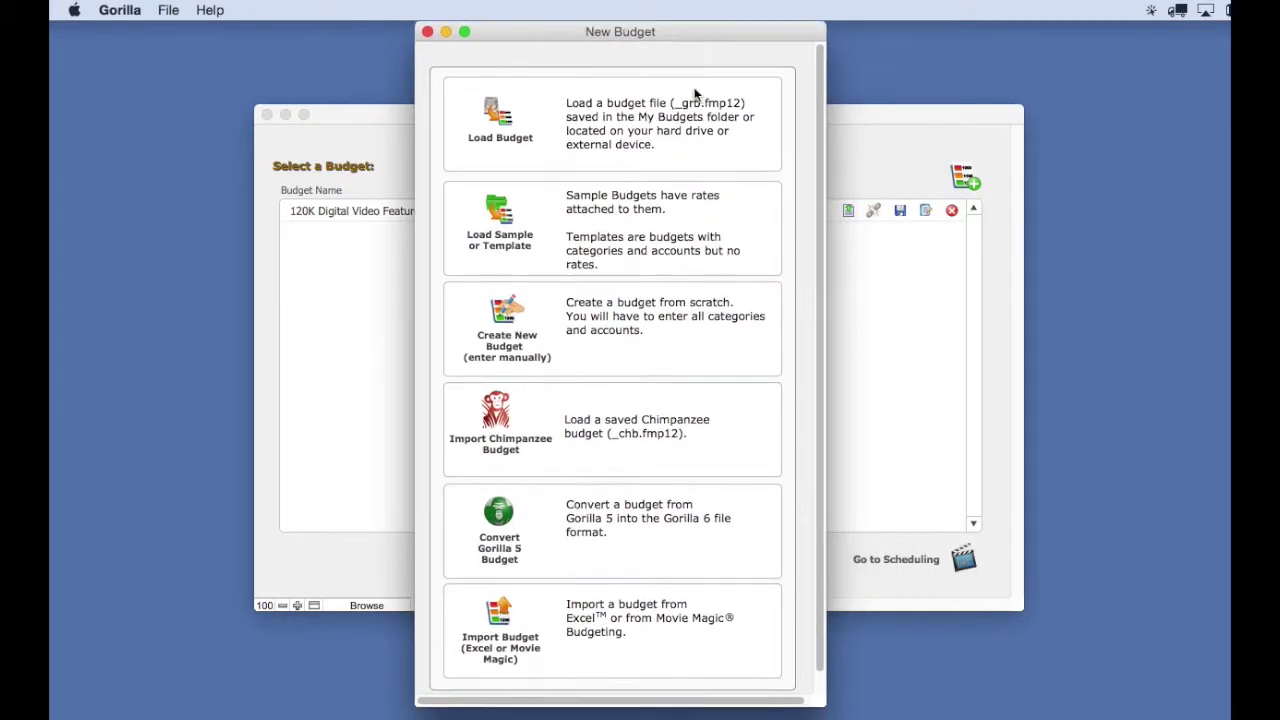
click(714, 641)
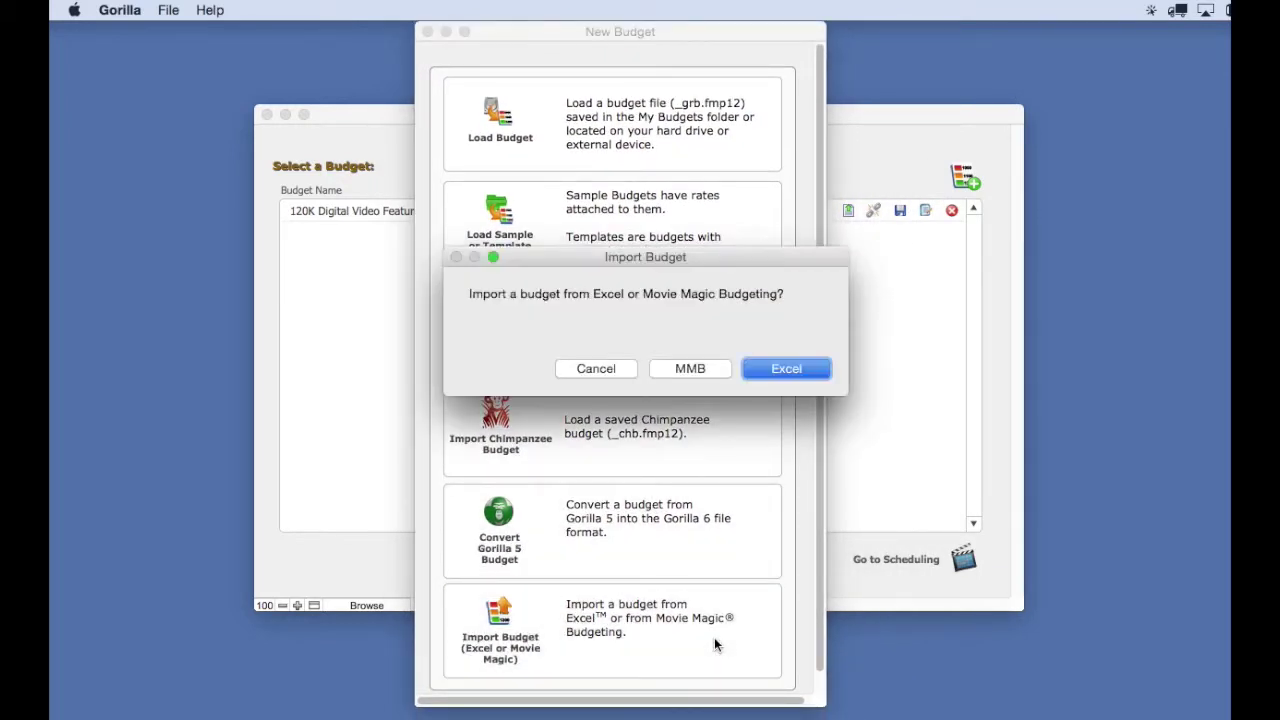
click(689, 369)
drag(734, 265, 609, 182)
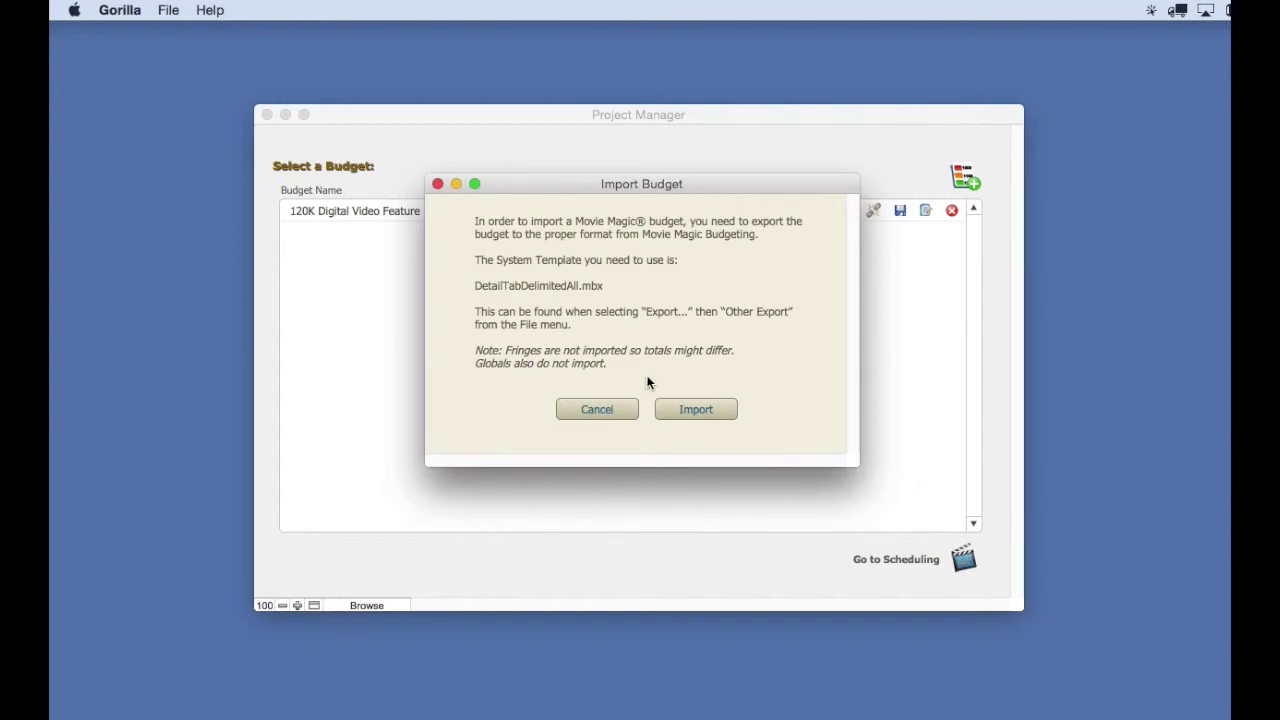
Step: Import Movie Magic Budget.txt from the Desktop and open the imported budget from the Project Manager
click(697, 409)
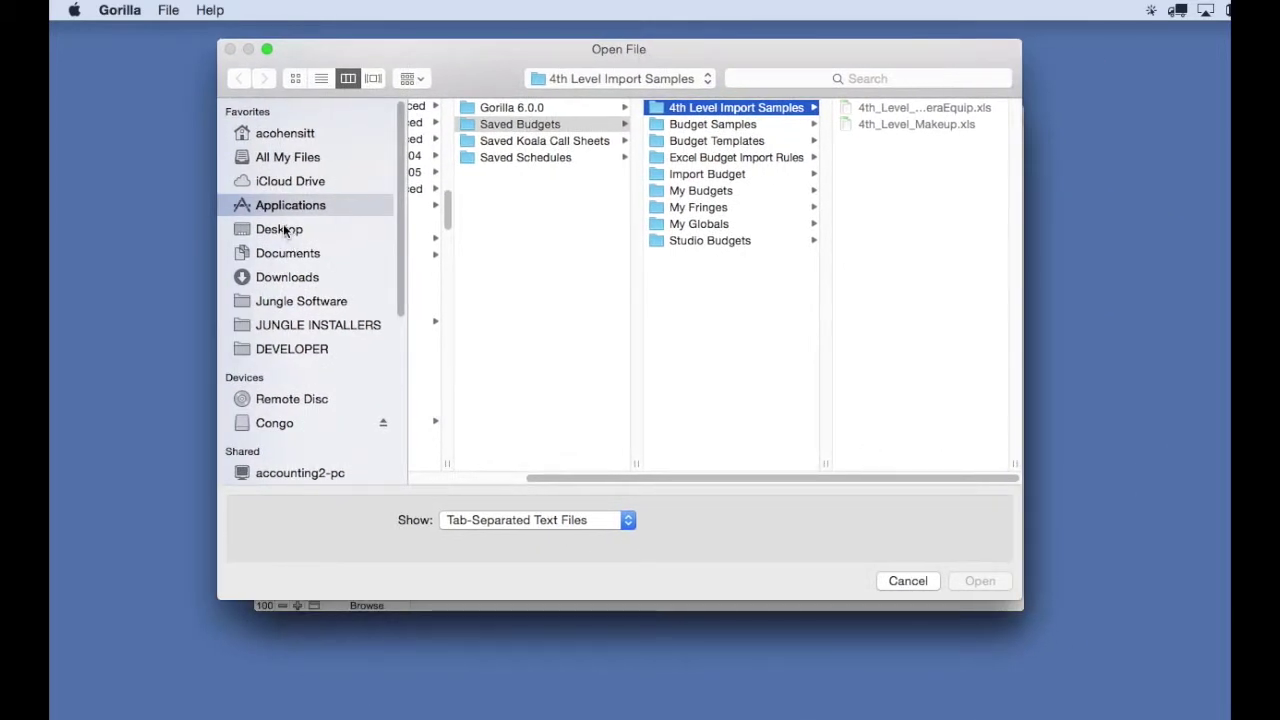
click(286, 229)
click(466, 226)
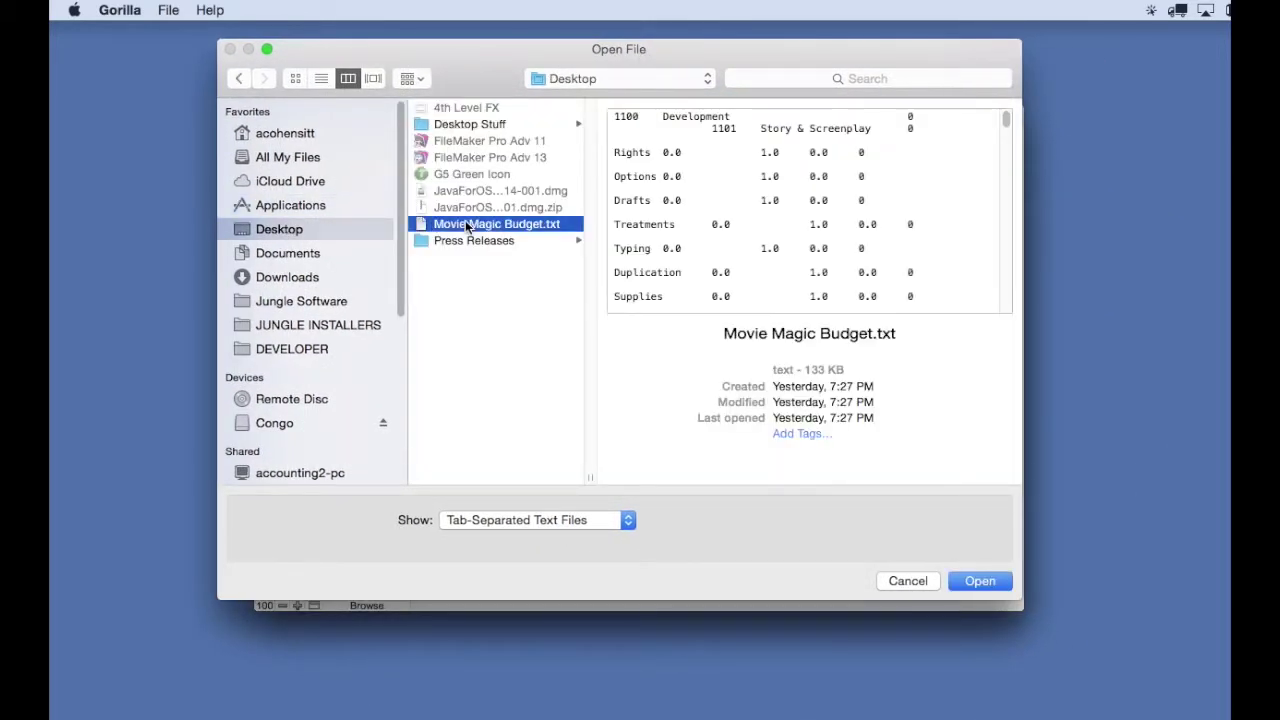
click(976, 582)
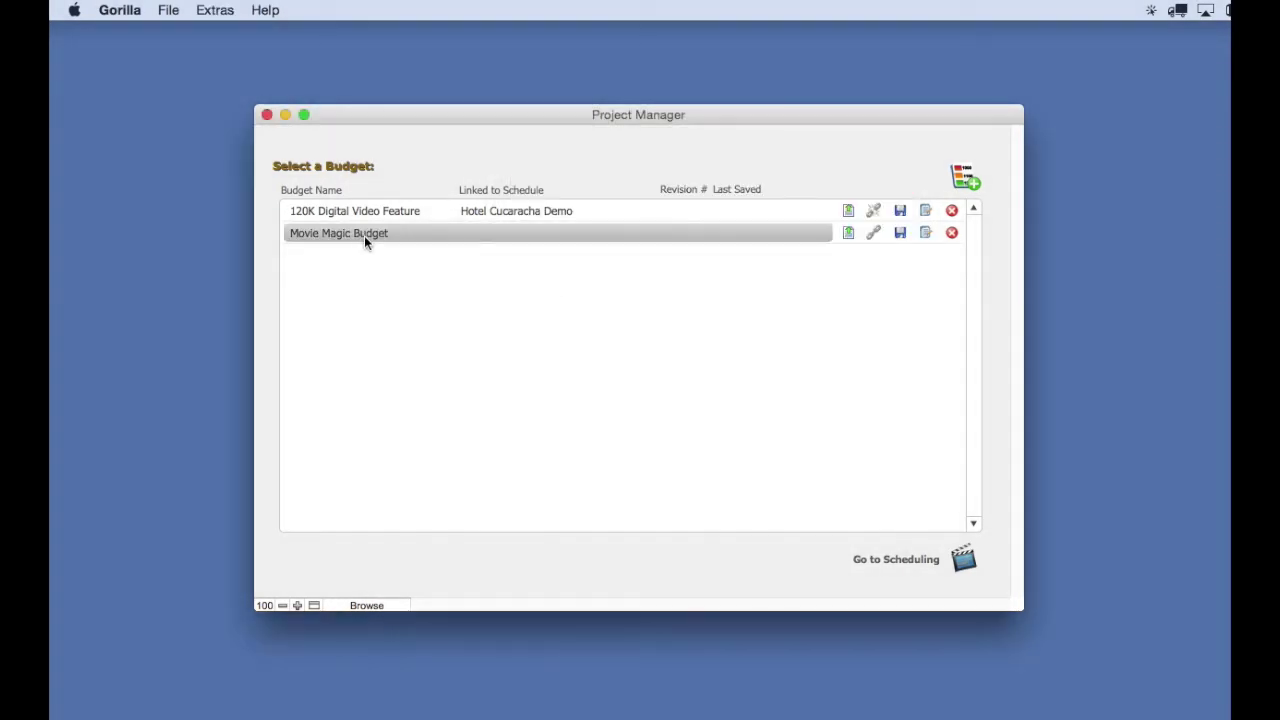
click(360, 242)
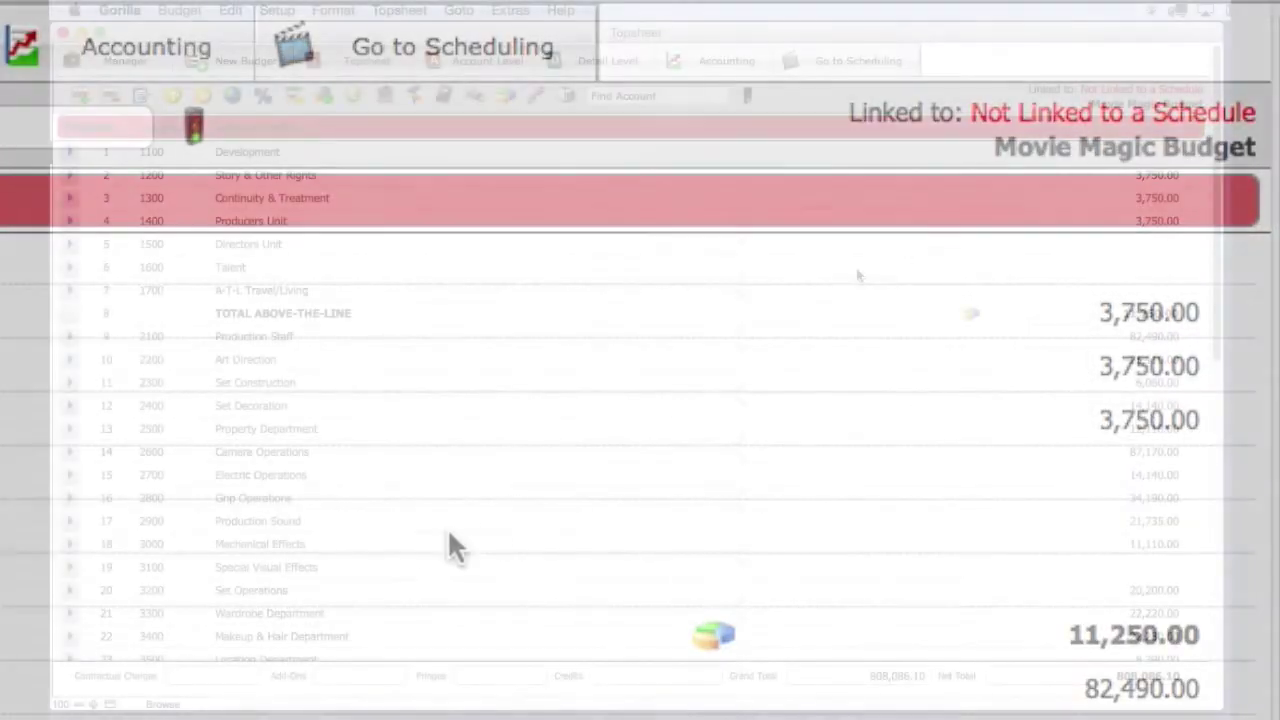
Step: Switch to Movie Magic Budgeting and examine the details and fringes of account 1204 Secretaries under 1200 Story & Other Rights
key(super+Tab)
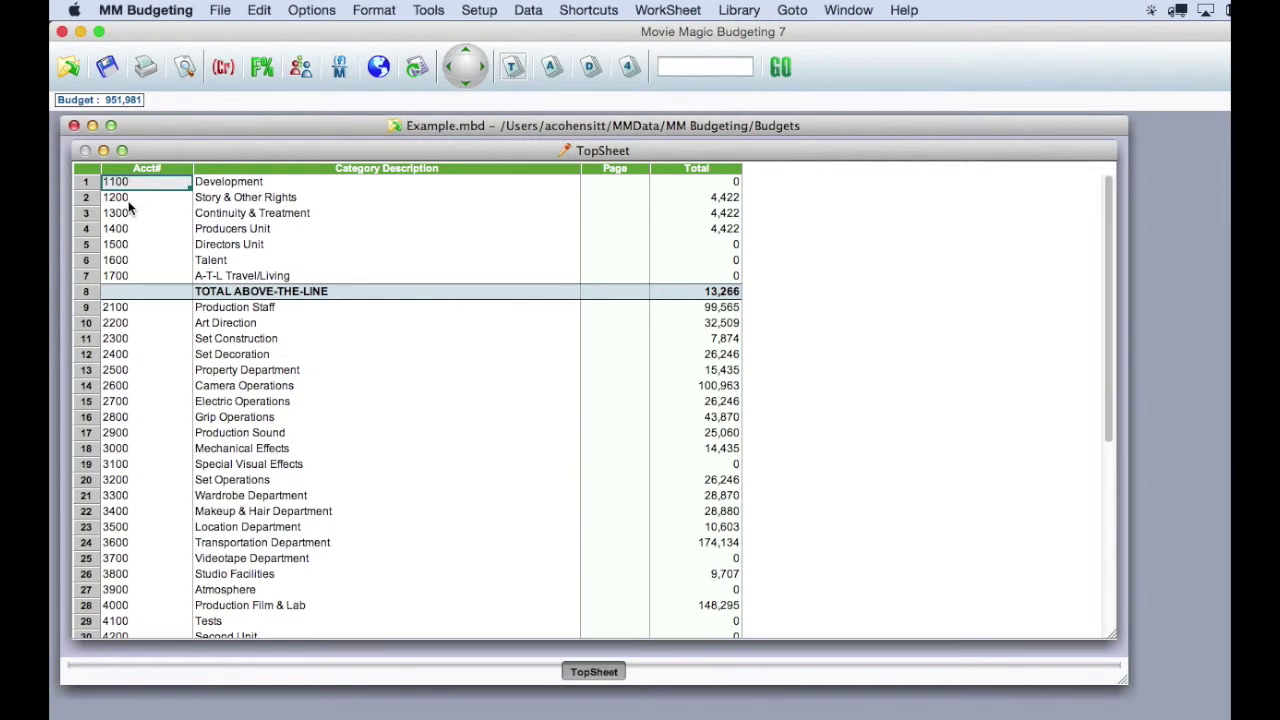
click(131, 199)
click(465, 80)
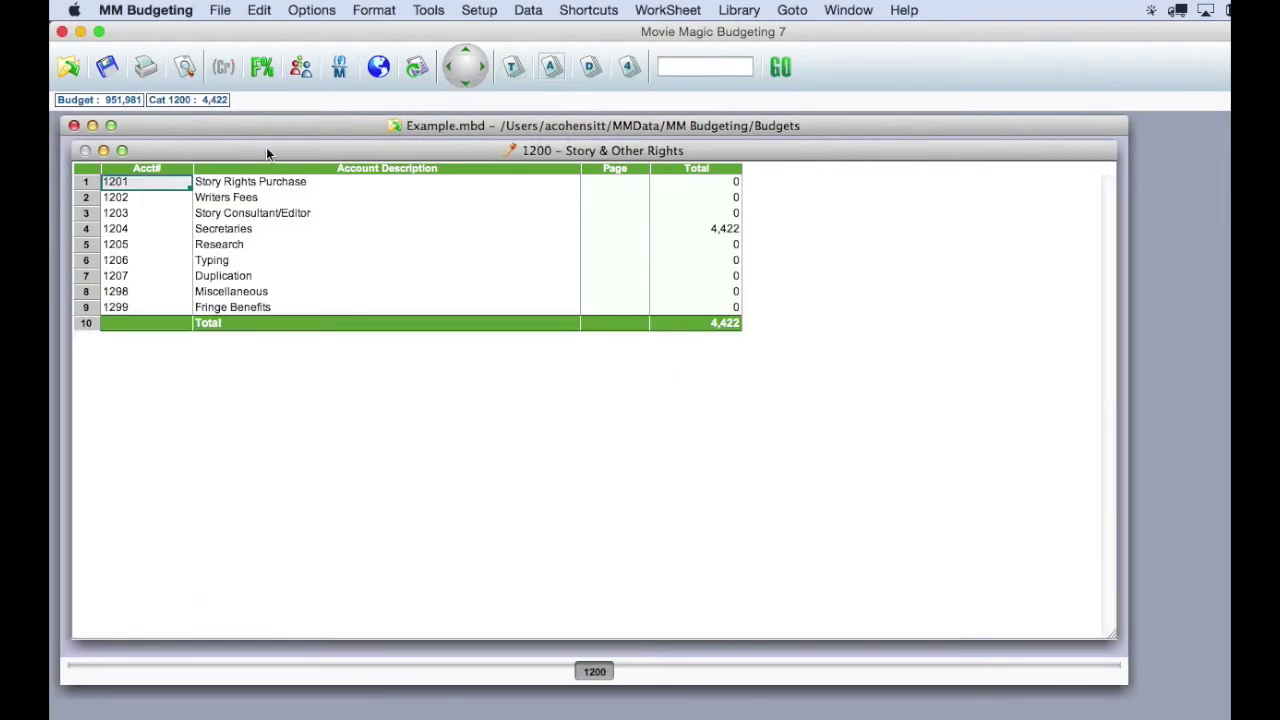
click(123, 229)
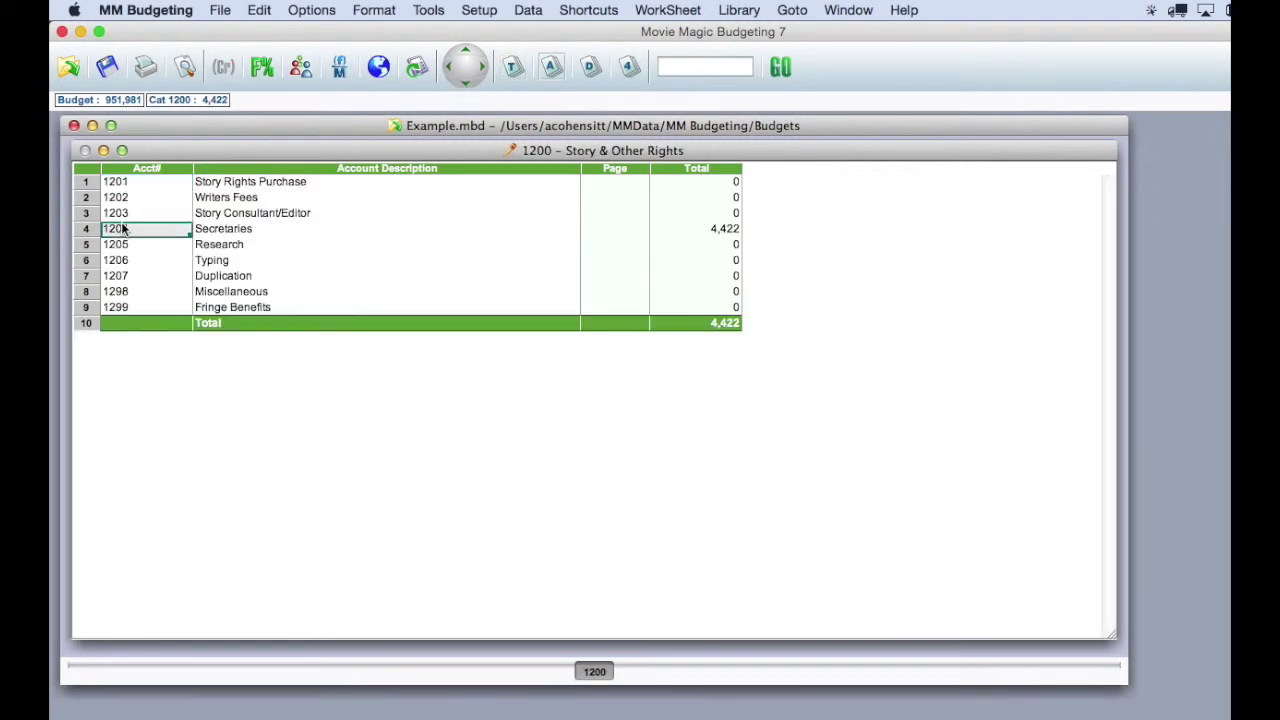
click(467, 84)
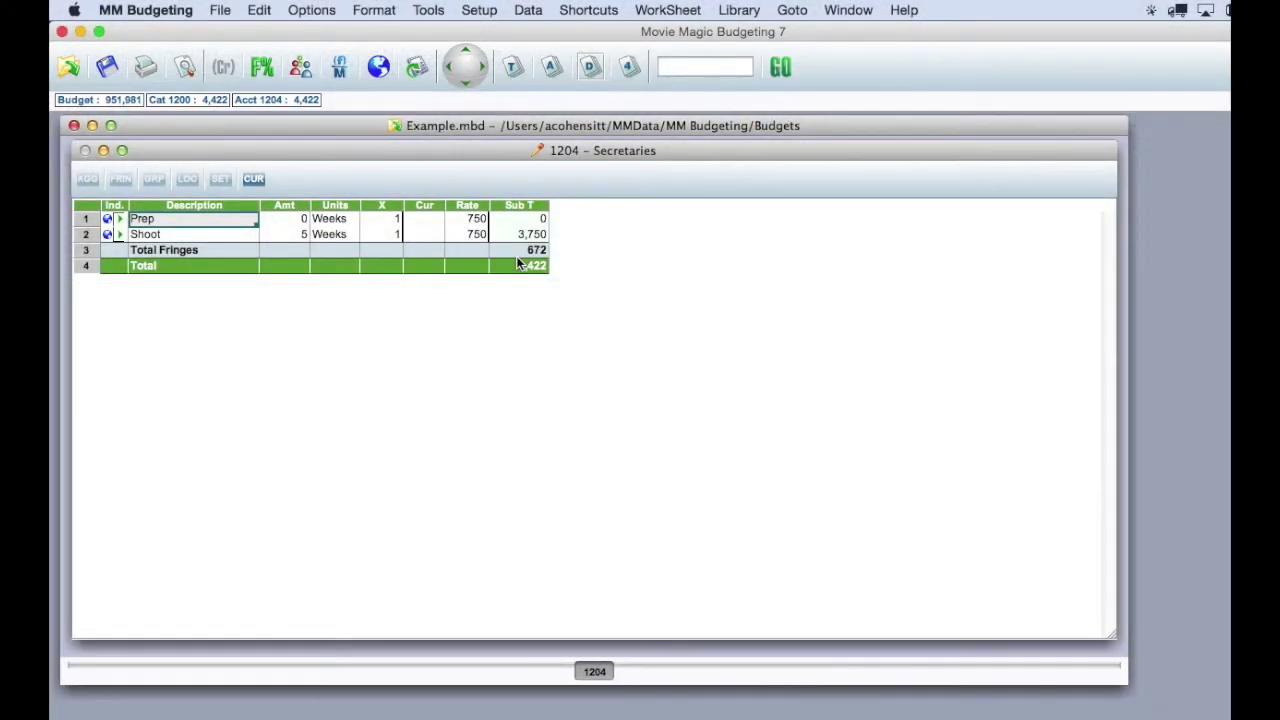
Step: Switch to Gorilla and examine the detail subtotals of account 1204 Secretaries under 1200 Story & Other Rights for comparison
key(super+Tab)
click(215, 470)
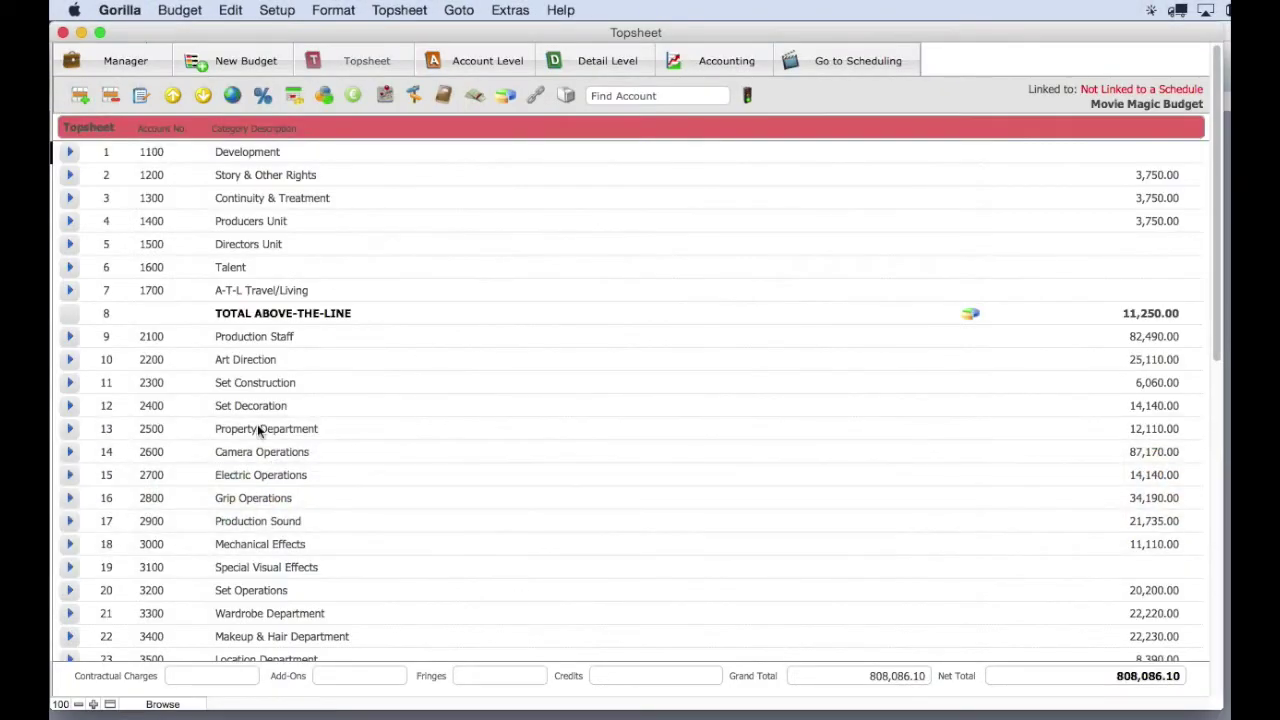
click(71, 175)
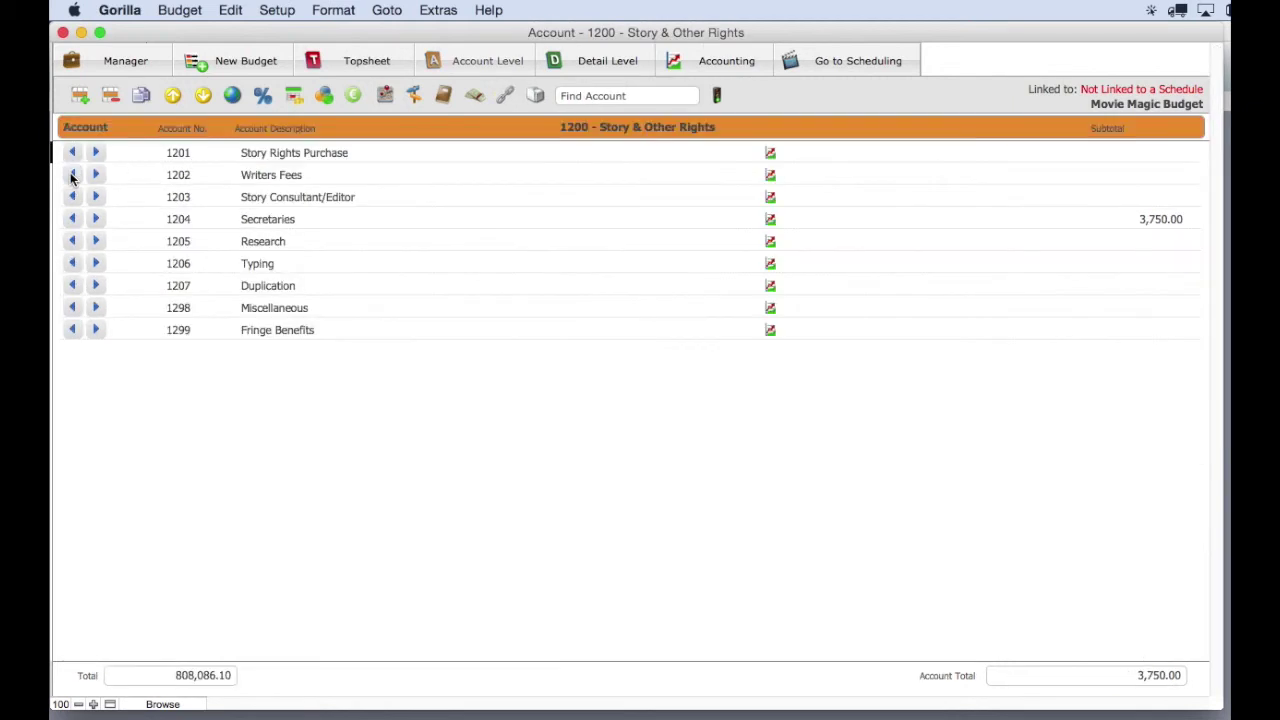
click(95, 219)
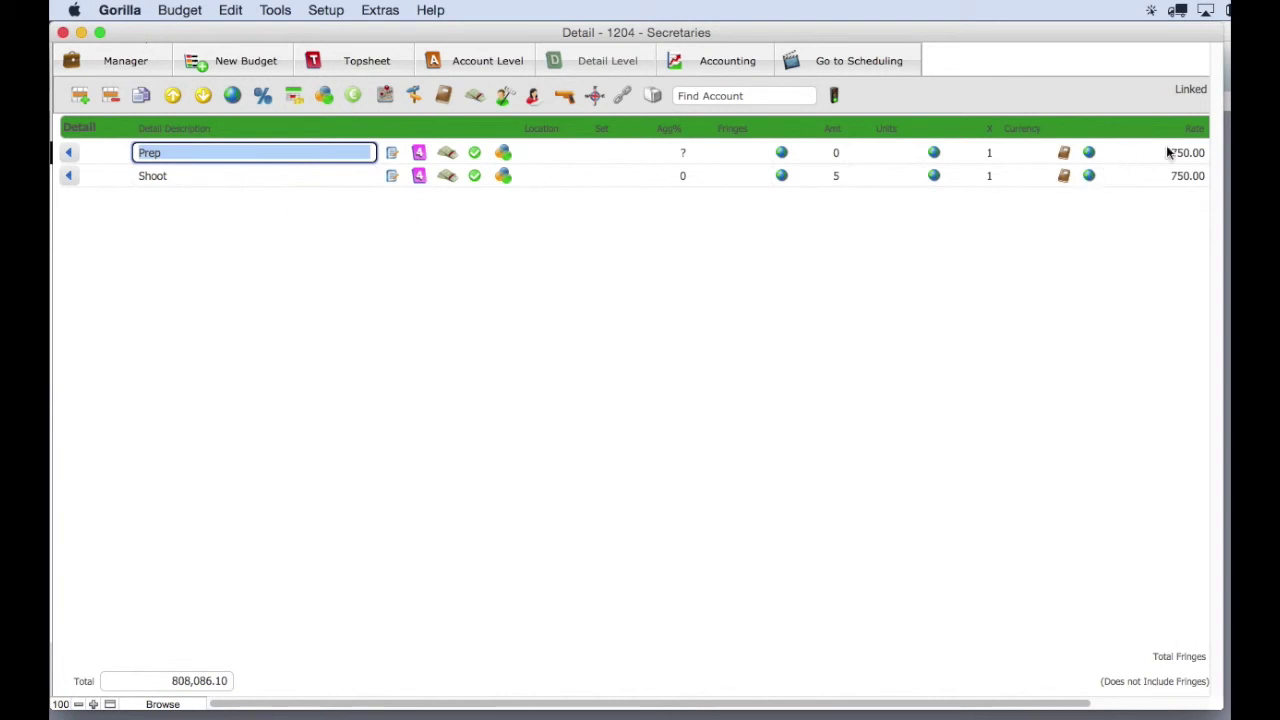
drag(886, 703, 1090, 695)
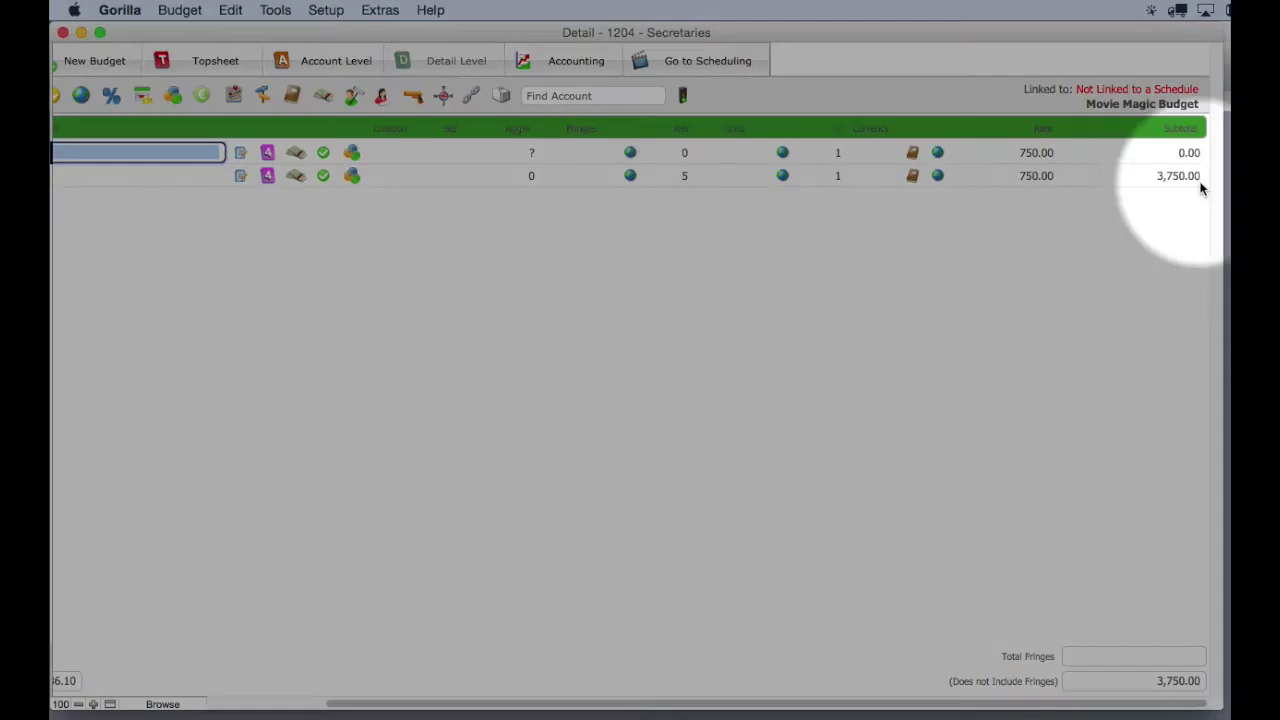